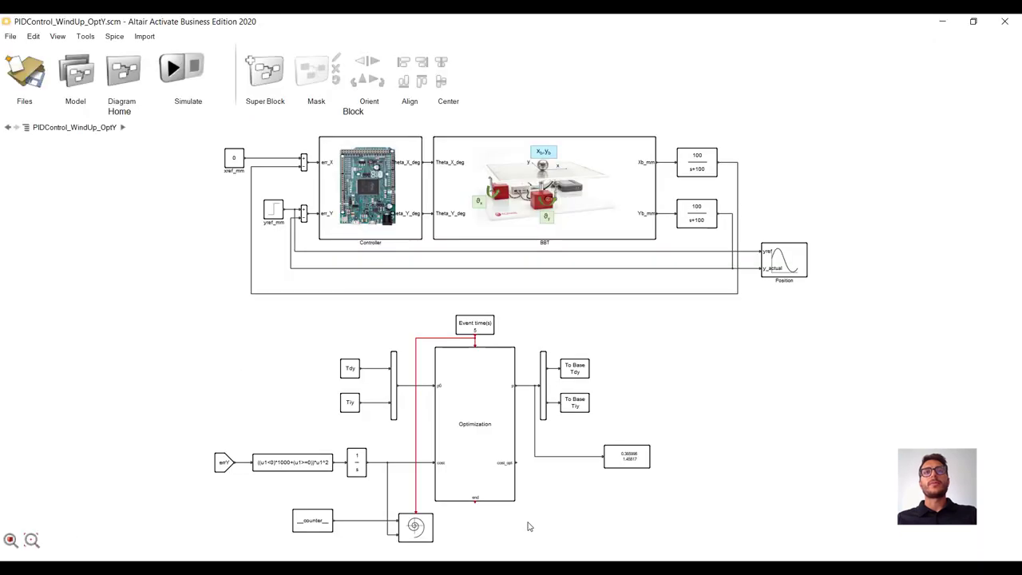
{"action": "double_click", "coordinate": [573, 187]}
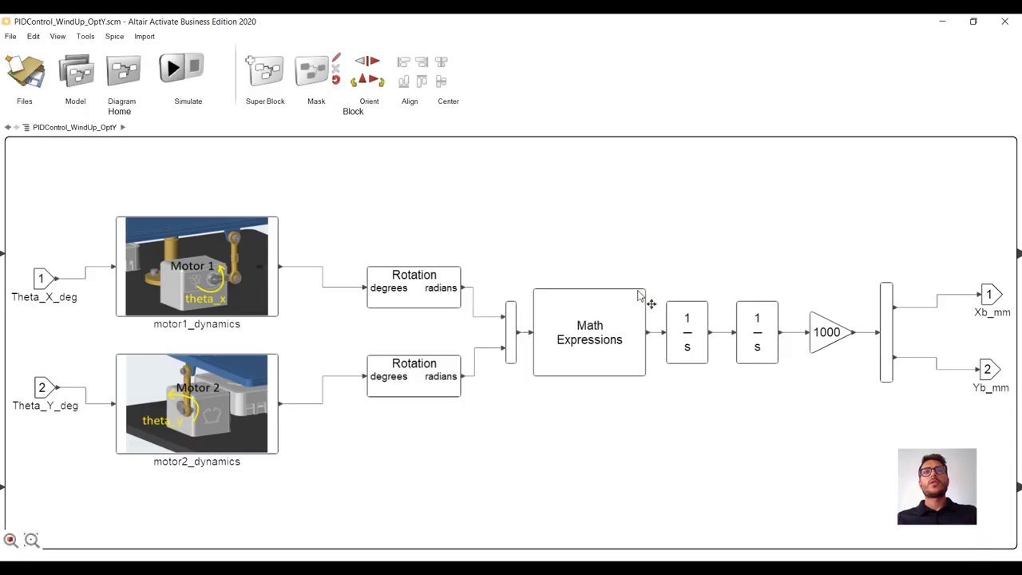
{"action": "double_click", "coordinate": [612, 366]}
{"action": "left_click_drag", "start_coordinate": [674, 358], "coordinate": [635, 392]}
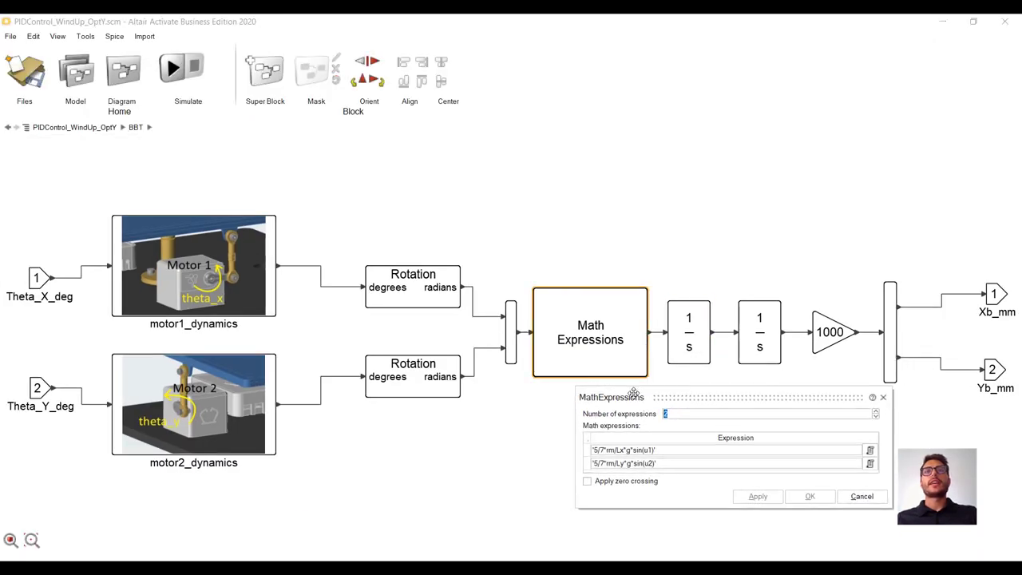
{"action": "left_click", "coordinate": [860, 496]}
{"action": "key", "text": "Escape"}
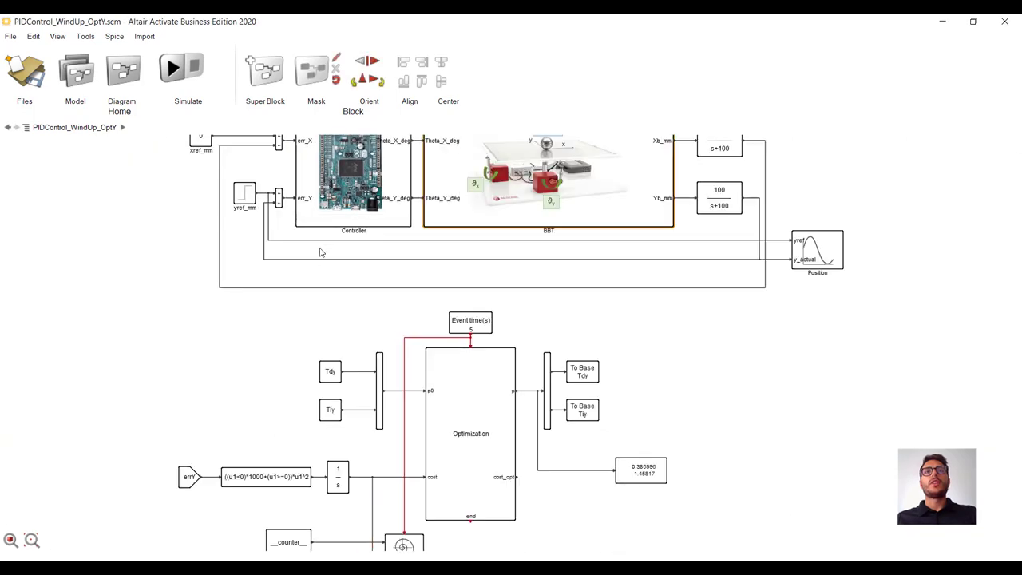
{"action": "double_click", "coordinate": [334, 198]}
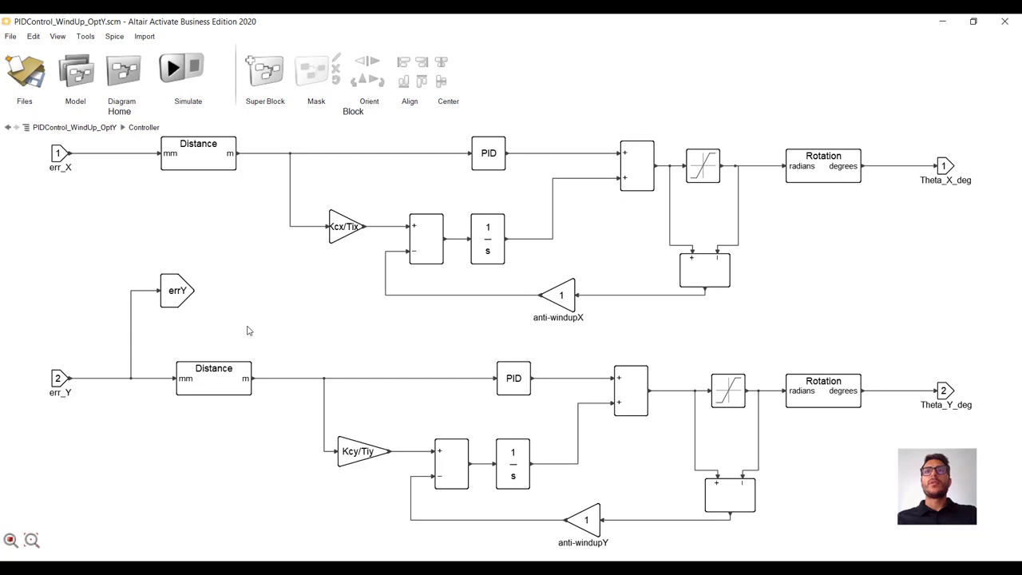
{"action": "left_click_drag", "start_coordinate": [248, 331], "coordinate": [103, 241]}
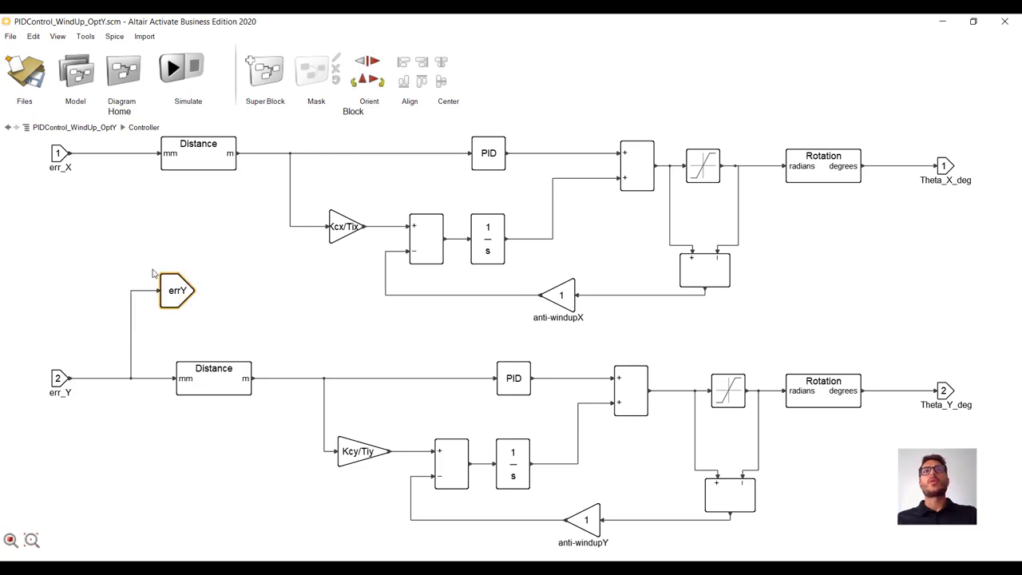
{"action": "left_click", "coordinate": [336, 314]}
{"action": "key", "text": "alt+Up"}
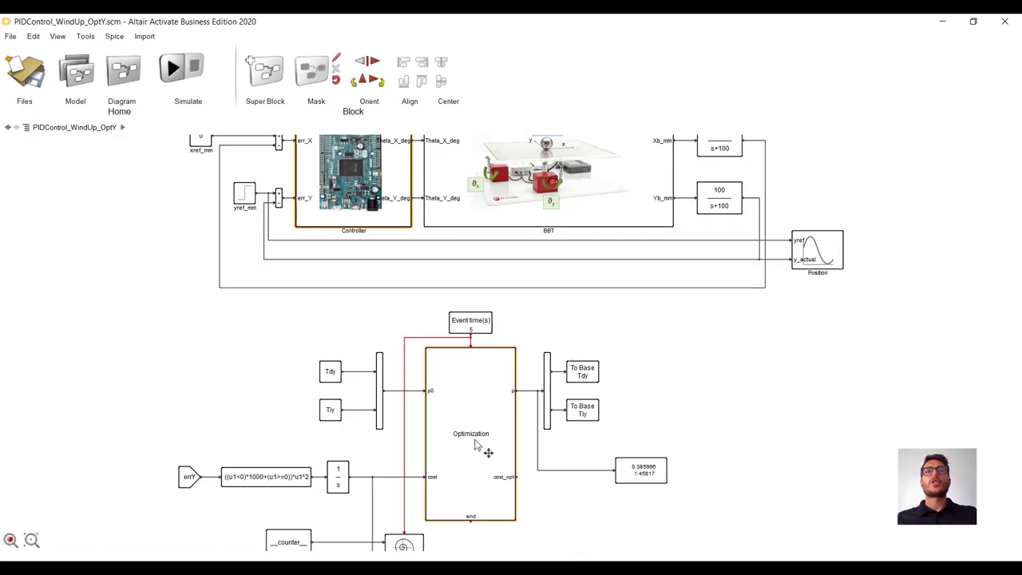
{"action": "scroll", "coordinate": [495, 415], "scroll_direction": "up", "scroll_amount": 3}
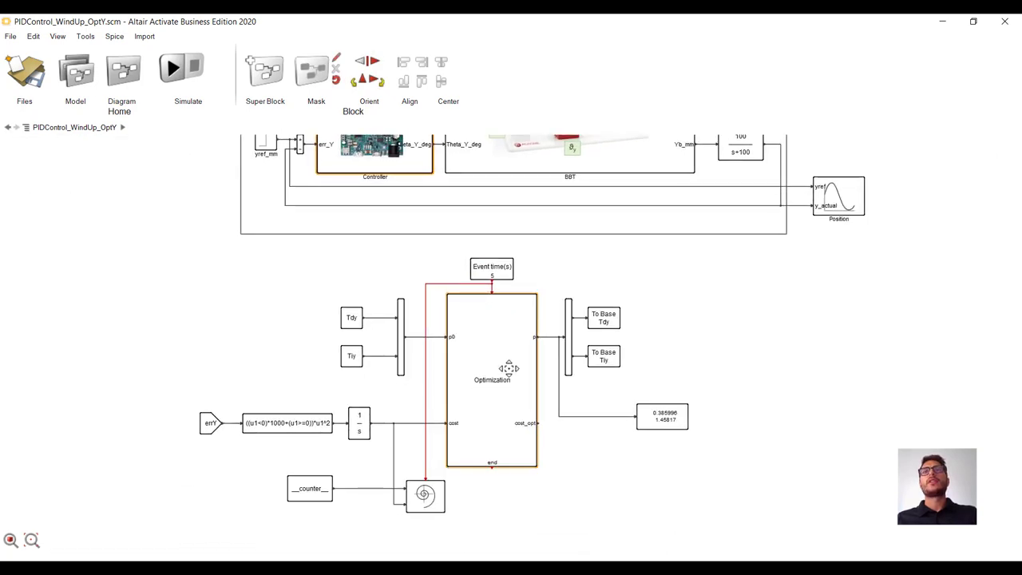
{"action": "left_click", "coordinate": [602, 429]}
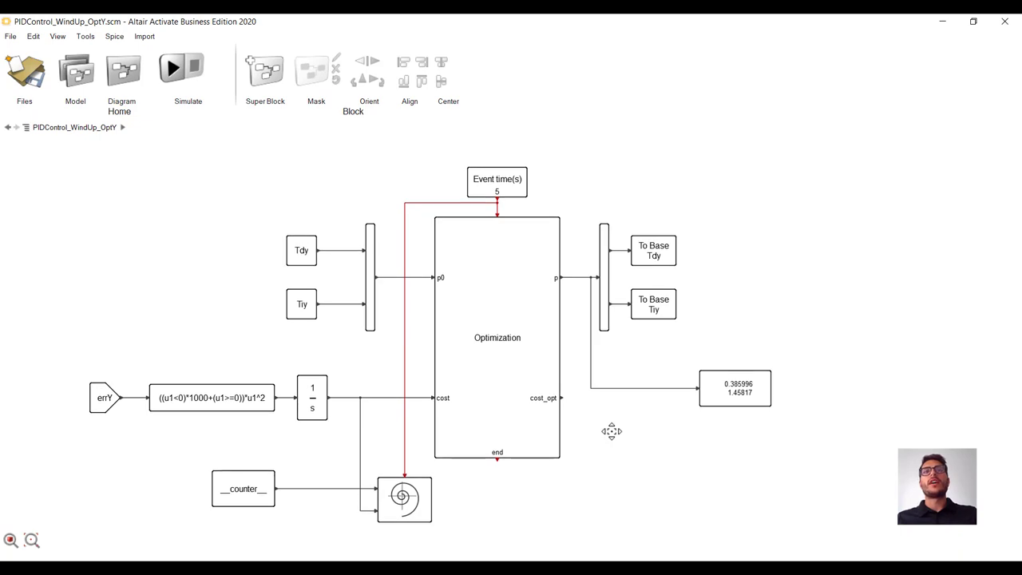
{"action": "left_click", "coordinate": [512, 194]}
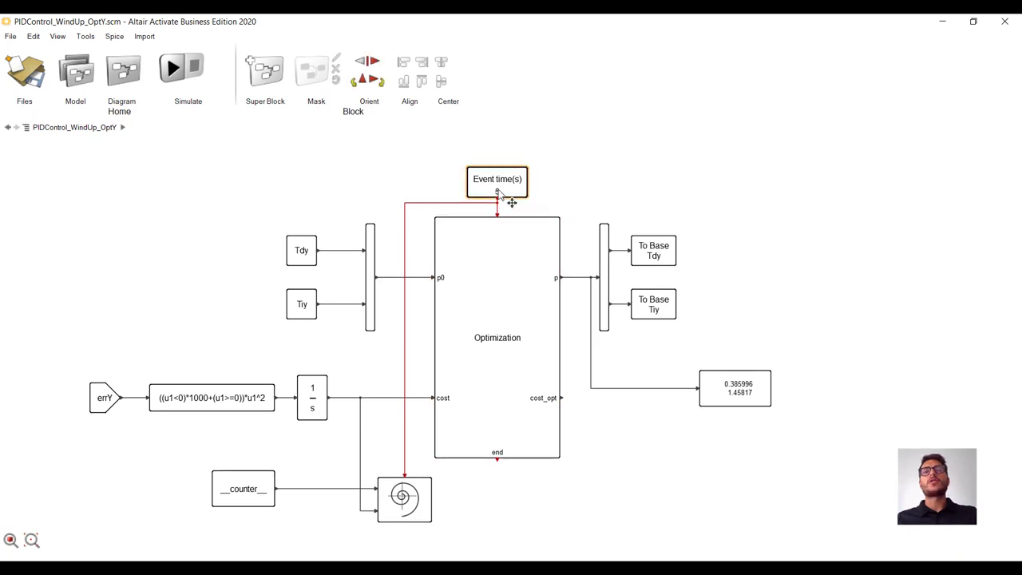
{"action": "left_click", "coordinate": [601, 191]}
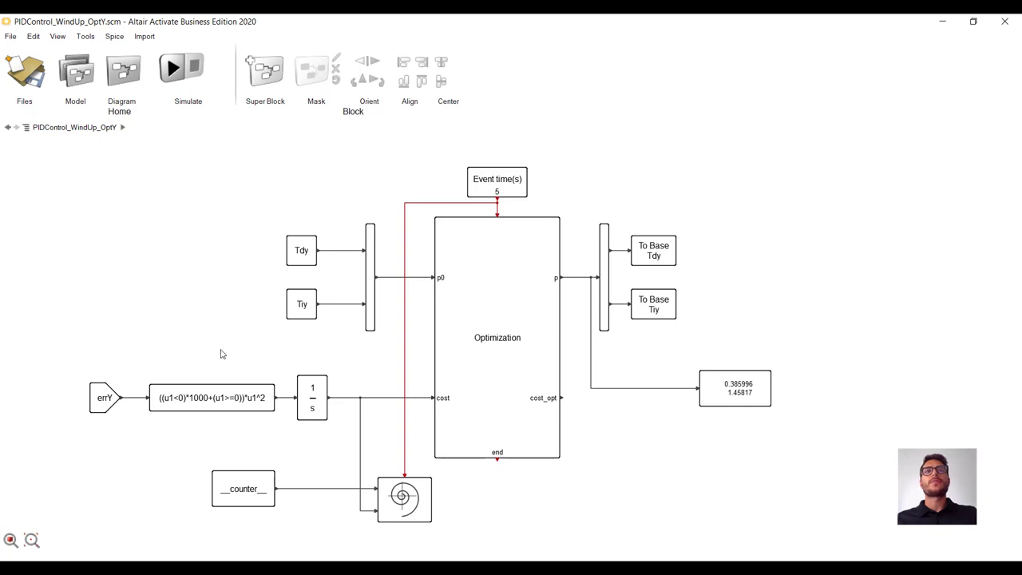
{"action": "left_click_drag", "start_coordinate": [79, 360], "coordinate": [357, 440]}
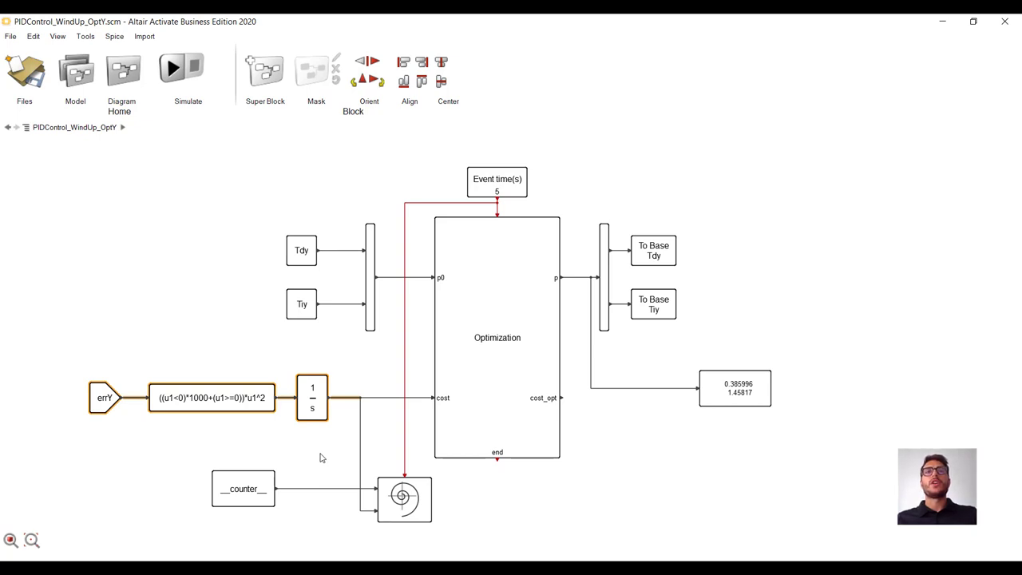
{"action": "left_click", "coordinate": [399, 500]}
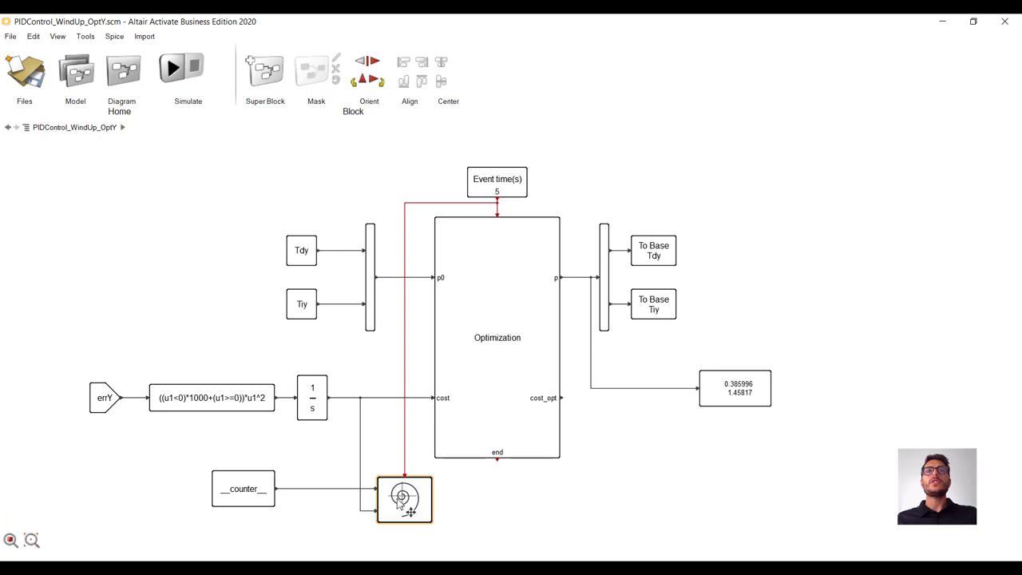
{"action": "left_click", "coordinate": [498, 527]}
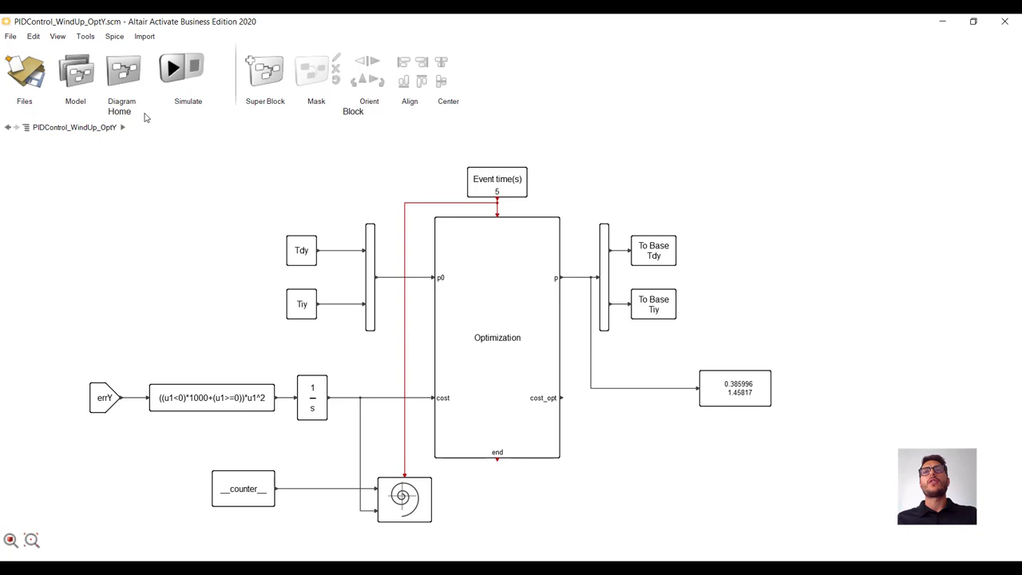
{"action": "left_click", "coordinate": [75, 70]}
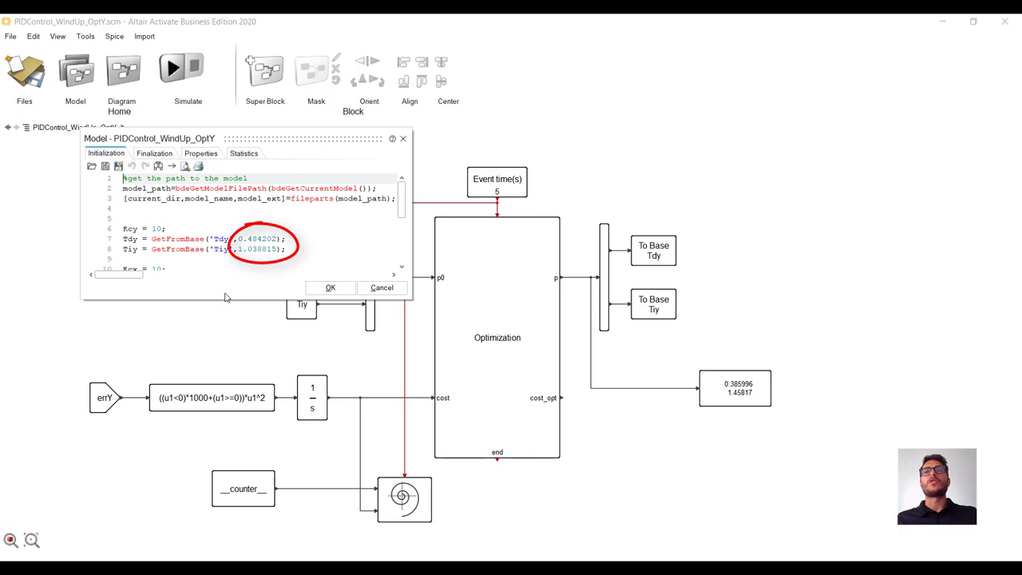
{"action": "left_click", "coordinate": [329, 287]}
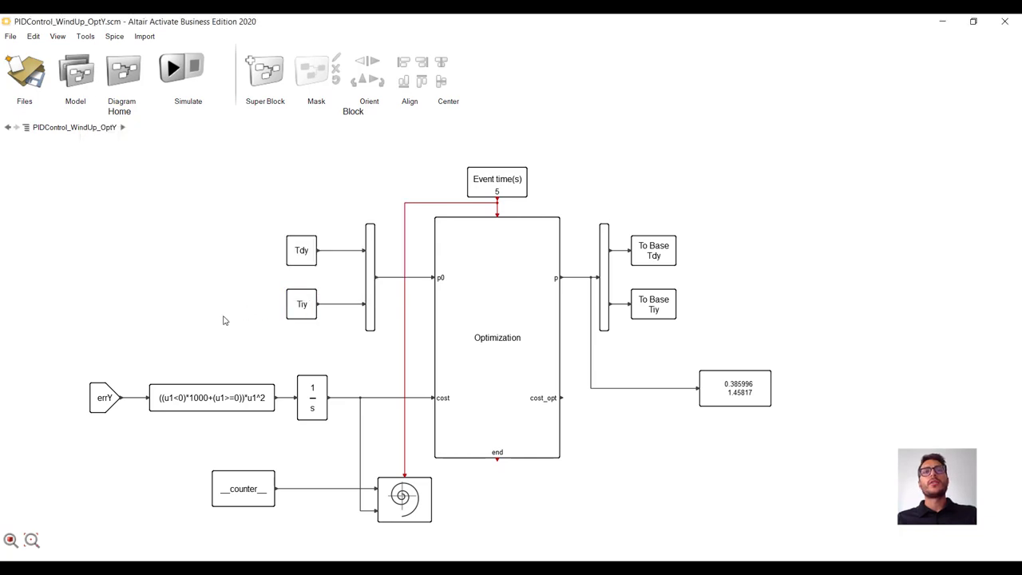
{"action": "double_click", "coordinate": [505, 361]}
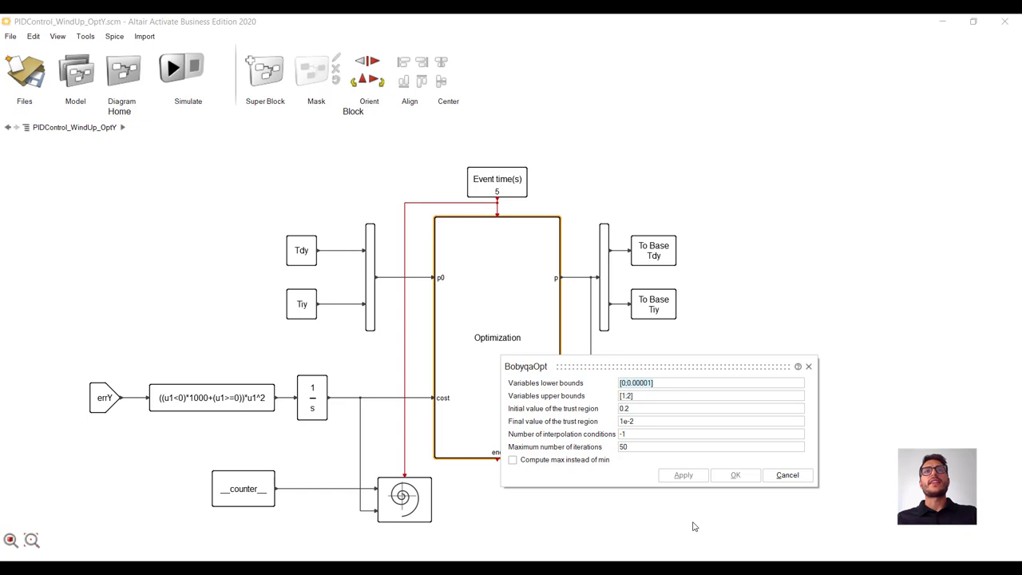
{"action": "left_click", "coordinate": [712, 381]}
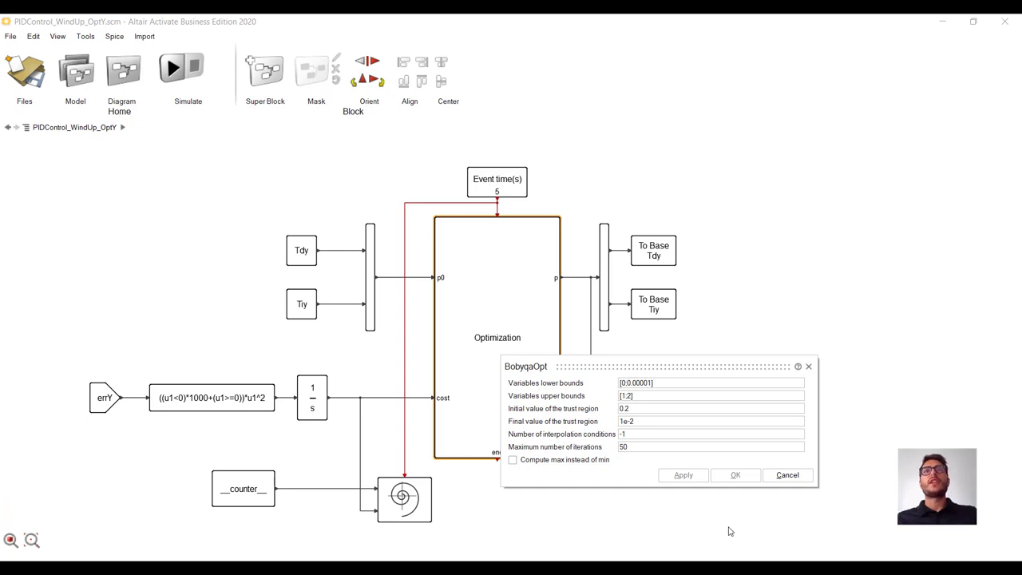
{"action": "left_click", "coordinate": [788, 477]}
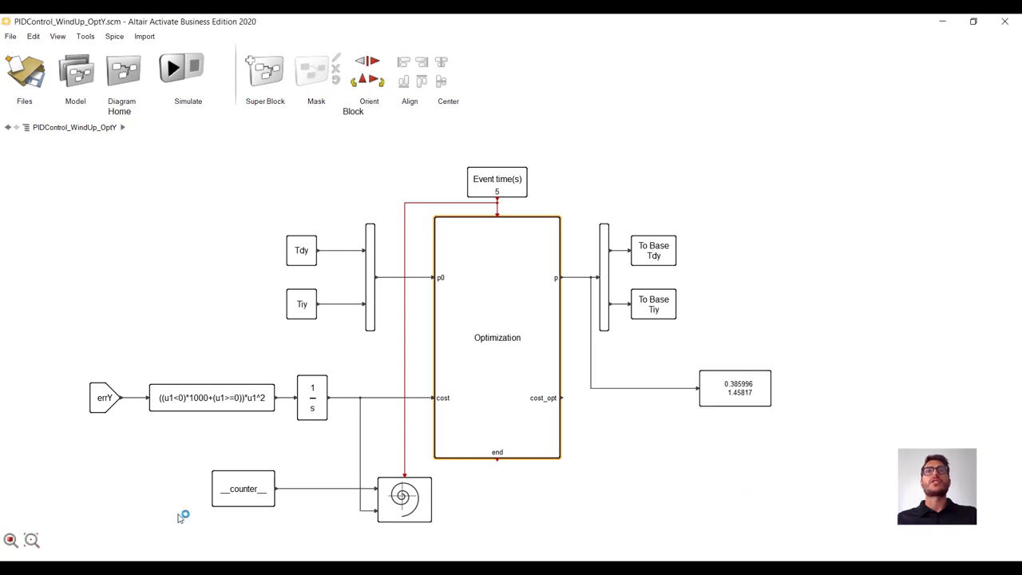
Fit the model to view, run the Y-axis gain optimization, and close the result plots
{"action": "left_click", "coordinate": [10, 541]}
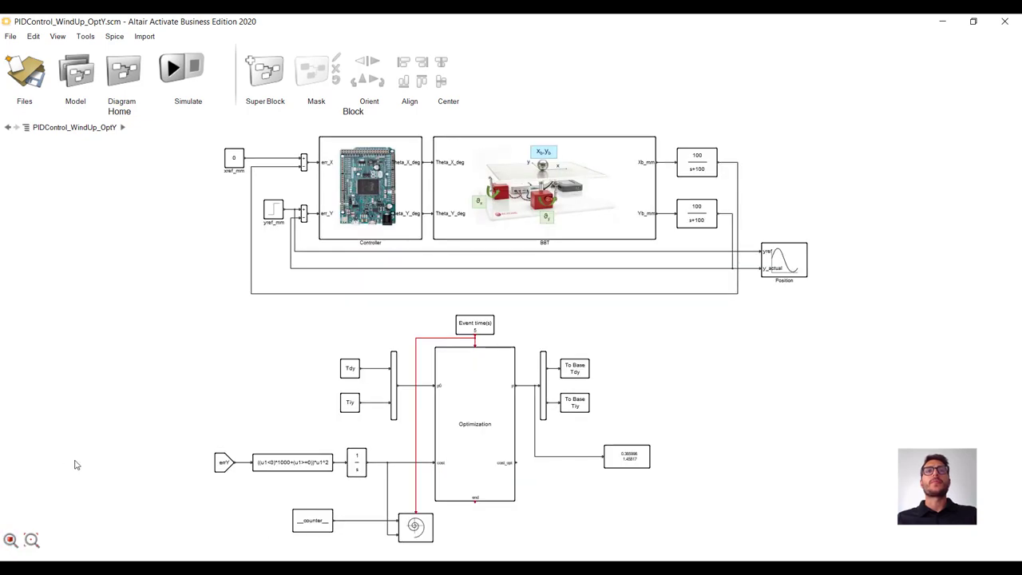
{"action": "left_click", "coordinate": [171, 84]}
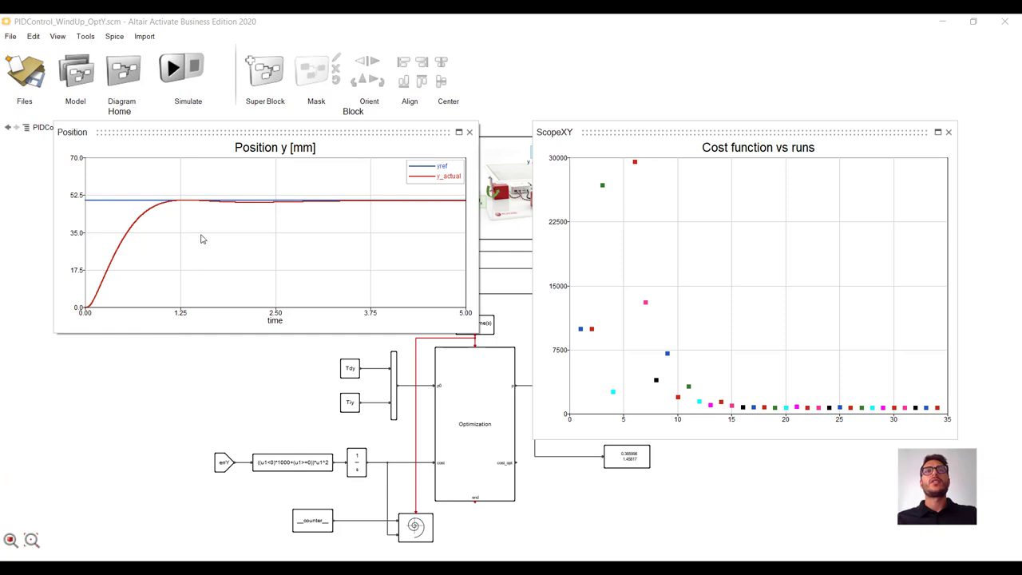
{"action": "left_click", "coordinate": [470, 132]}
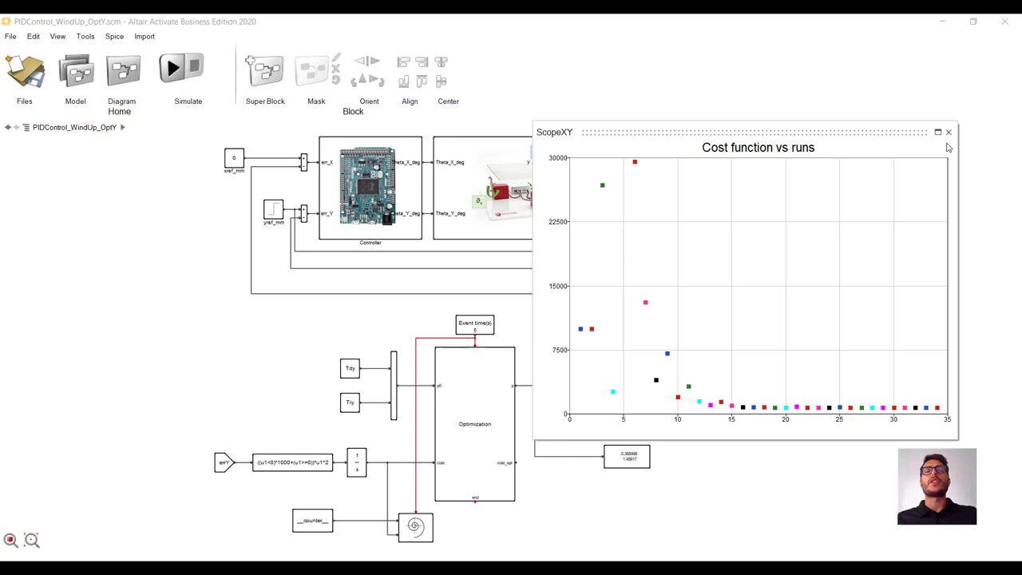
{"action": "left_click", "coordinate": [949, 131]}
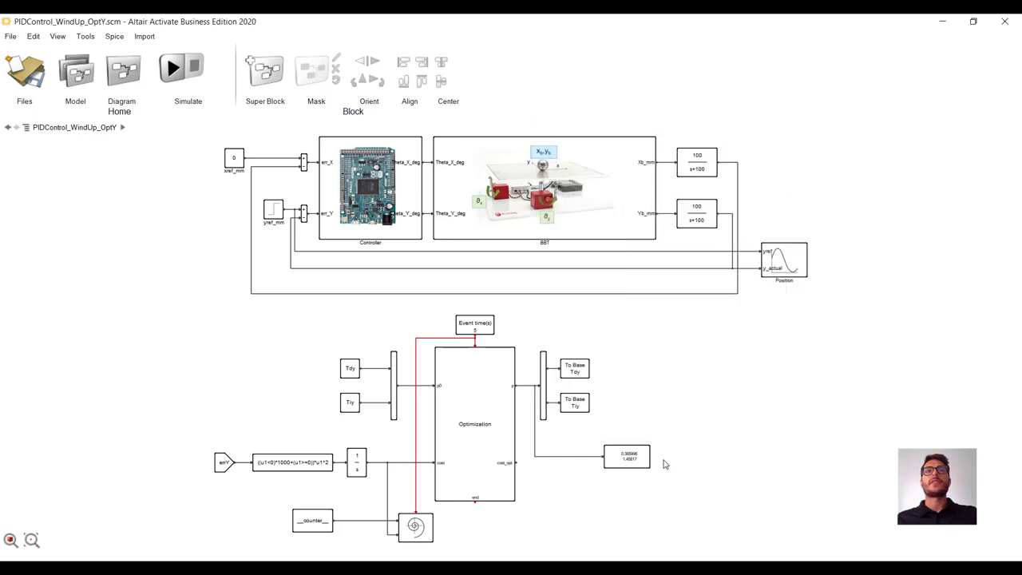
Inspect the optimal gains display showing Tdy 0.385996 and Tiy 1.45817
{"action": "left_click", "coordinate": [642, 467]}
{"action": "scroll", "coordinate": [642, 467], "scroll_direction": "up", "scroll_amount": 5}
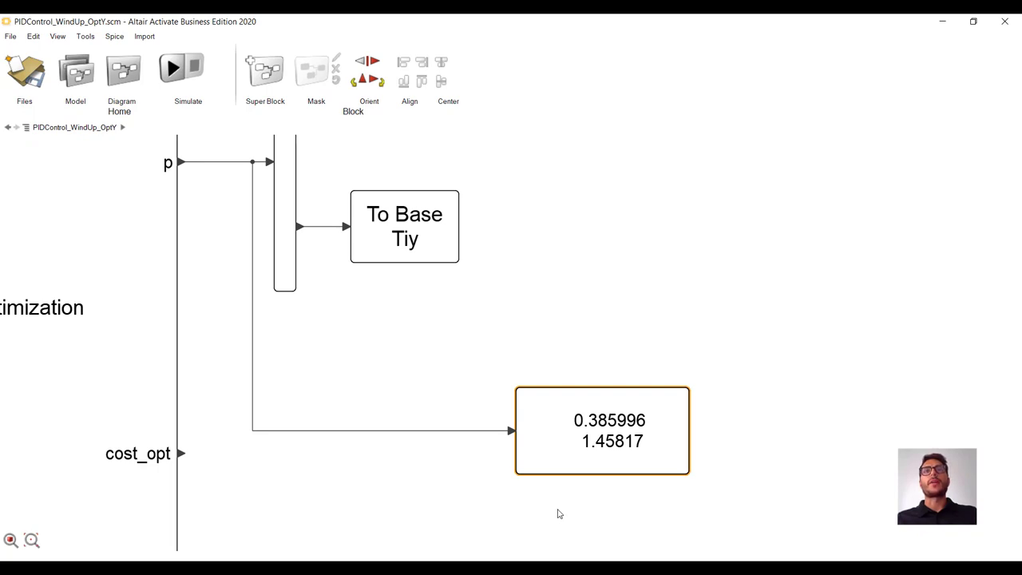
{"action": "scroll", "coordinate": [559, 514], "scroll_direction": "down", "scroll_amount": 5}
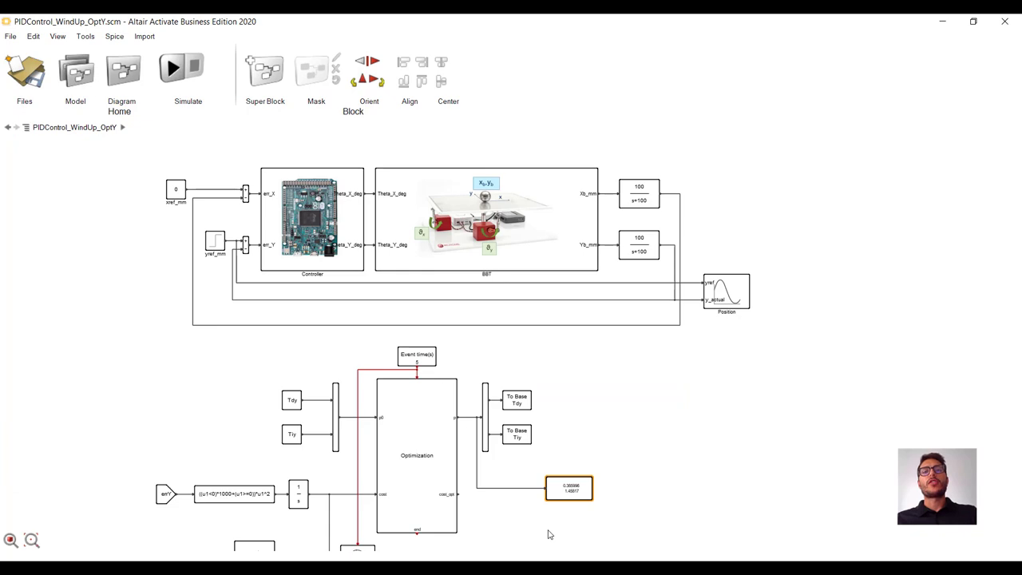
{"action": "left_click", "coordinate": [549, 534]}
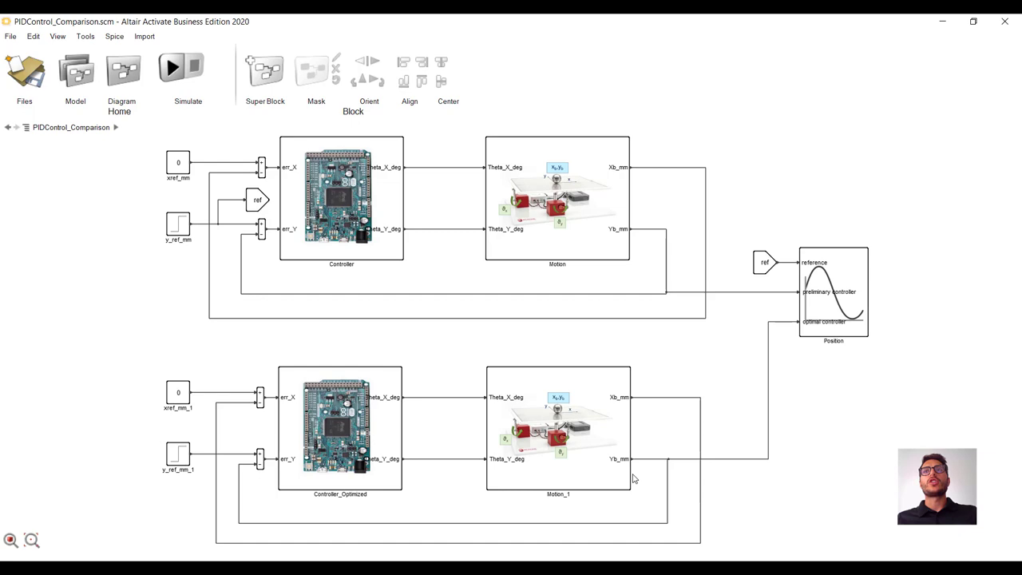
Inspect the Motion_1 subsystem and the Controller and Controller_Optimized blocks
{"action": "double_click", "coordinate": [608, 466]}
{"action": "left_click", "coordinate": [599, 441]}
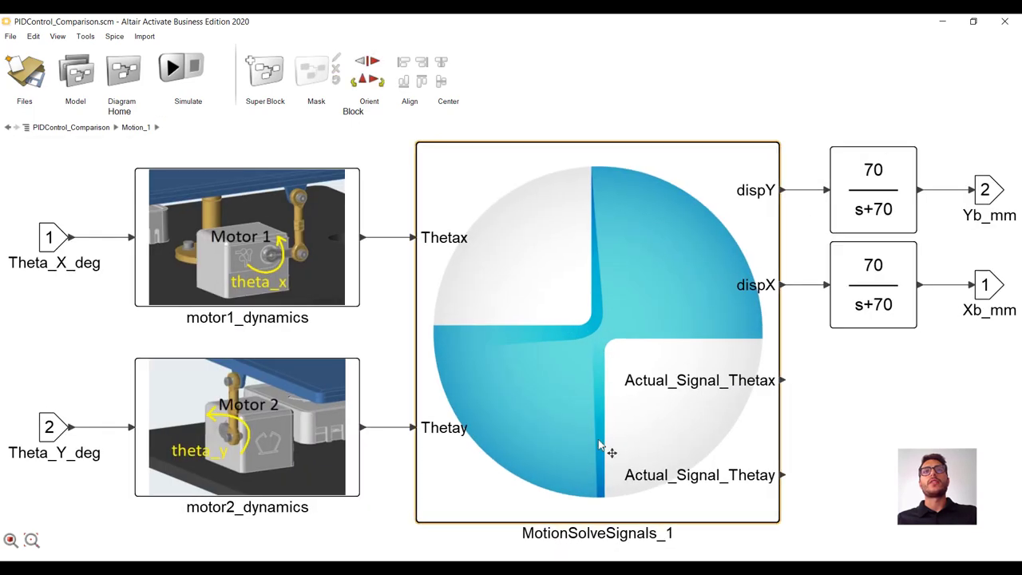
{"action": "left_click", "coordinate": [821, 465]}
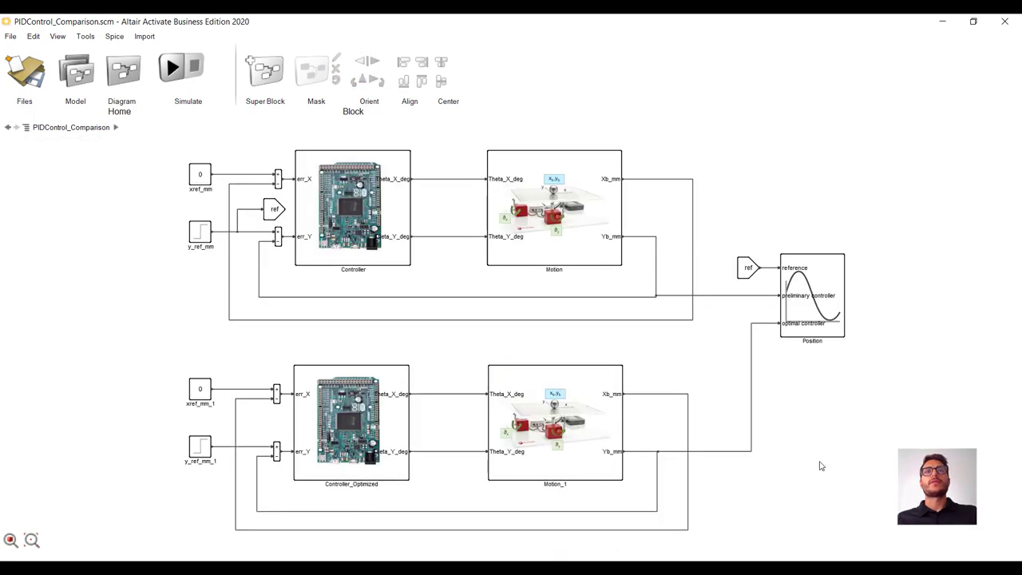
{"action": "left_click", "coordinate": [326, 245]}
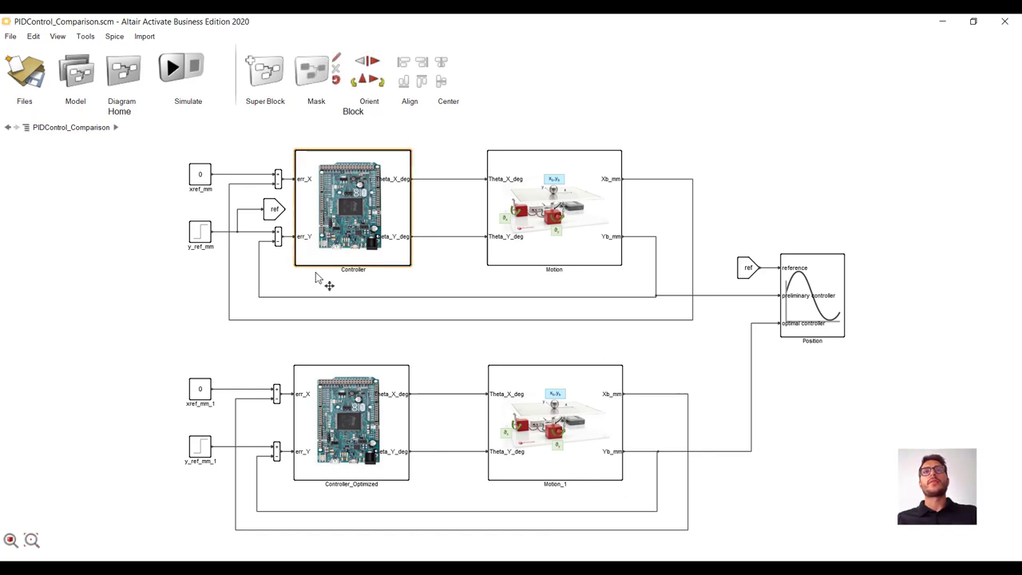
{"action": "left_click", "coordinate": [338, 431], "text": "shift"}
{"action": "left_click", "coordinate": [350, 440]}
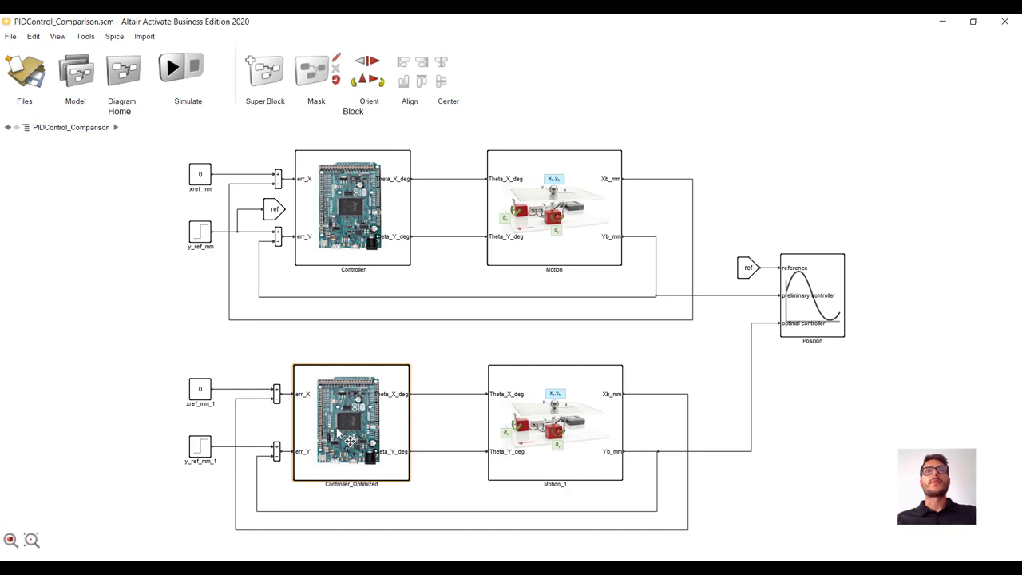
{"action": "left_click", "coordinate": [219, 346]}
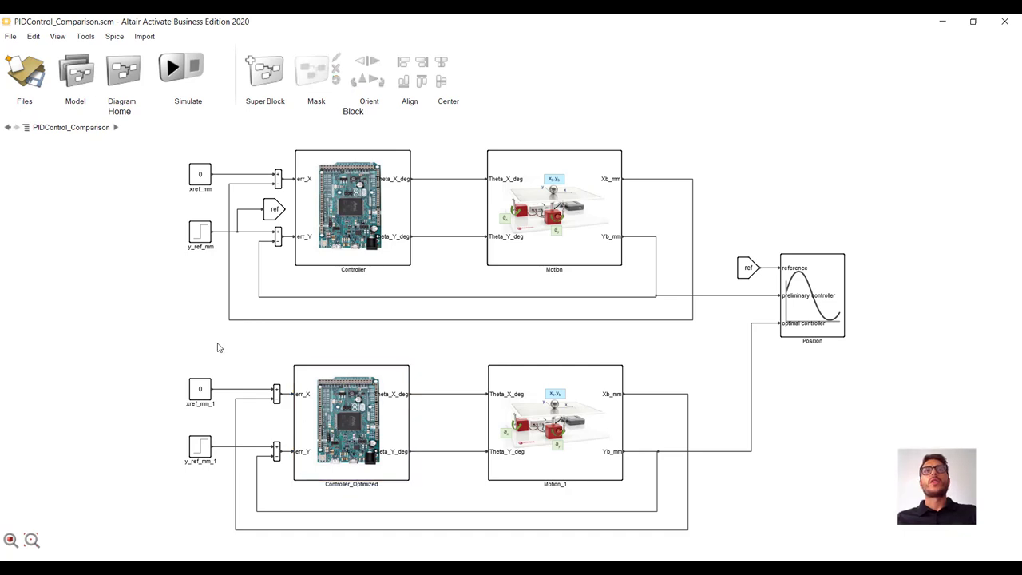
Review the preliminary and optimal gains in the model's initialization script, then simulate the comparison
{"action": "left_click", "coordinate": [80, 75]}
{"action": "left_click_drag", "start_coordinate": [228, 144], "coordinate": [508, 138]}
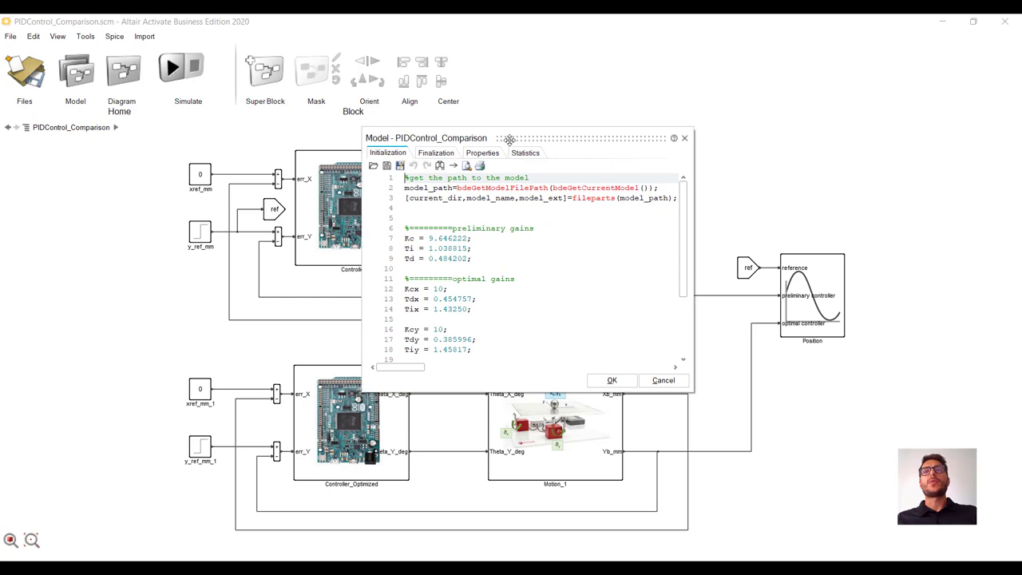
{"action": "left_click", "coordinate": [612, 381]}
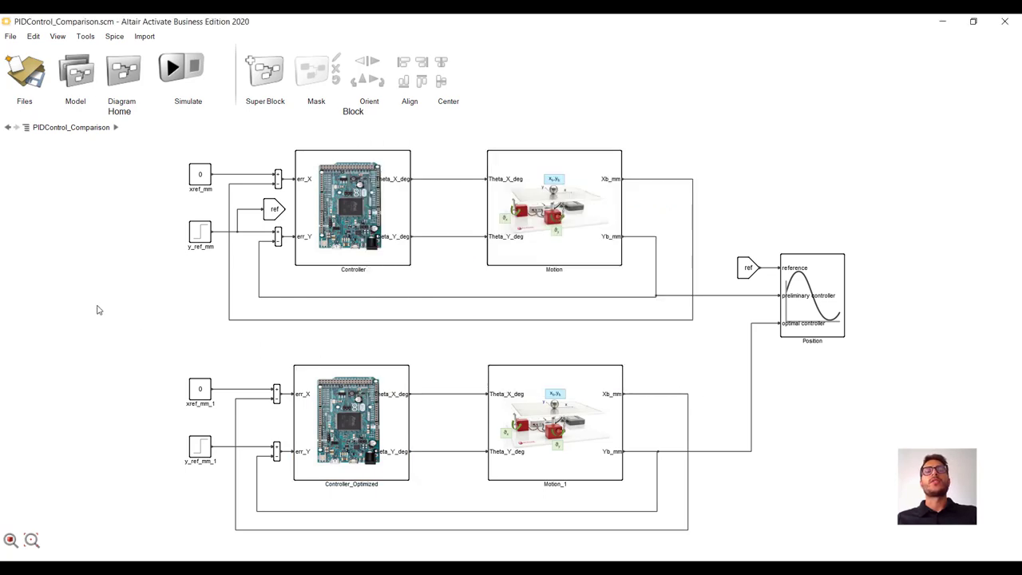
{"action": "left_click", "coordinate": [168, 75]}
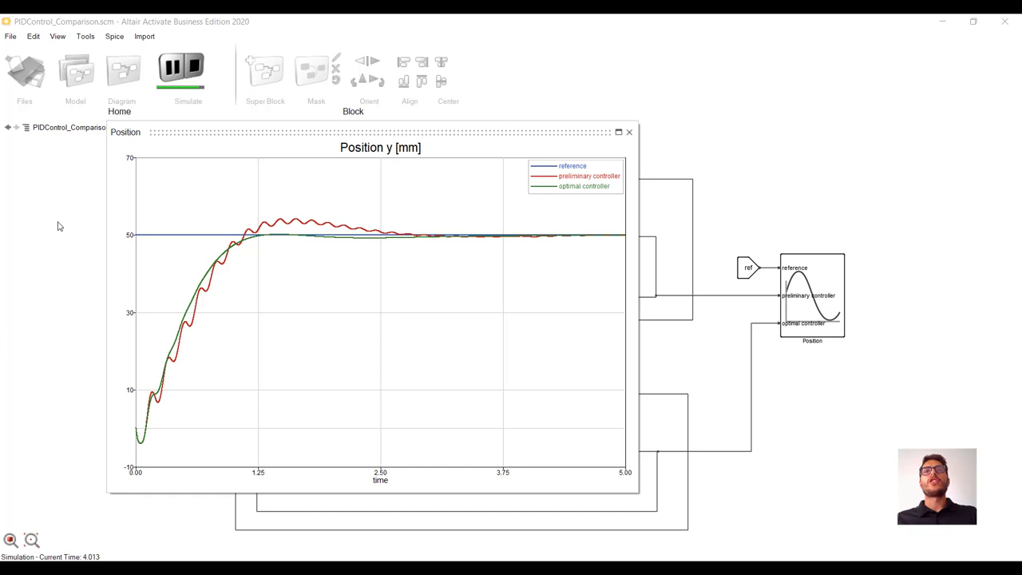
Close the Y position comparison plot
{"action": "left_click", "coordinate": [630, 134]}
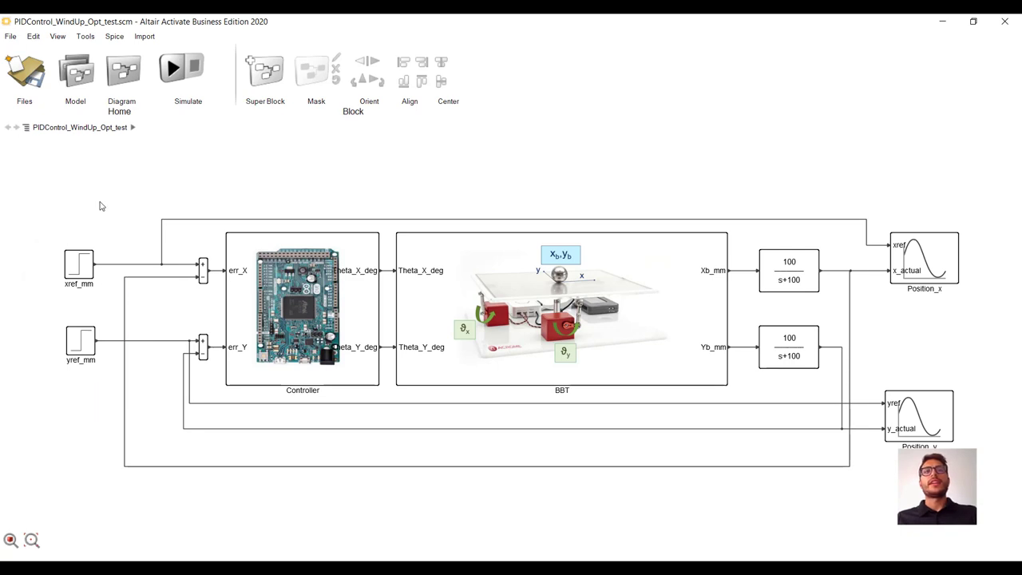
Accept the initialization gains Tdx 0.454757, Tix 1.43250, Tdy 0.385996, Tiy 1.45817 and simulate the test model
{"action": "left_click", "coordinate": [75, 72]}
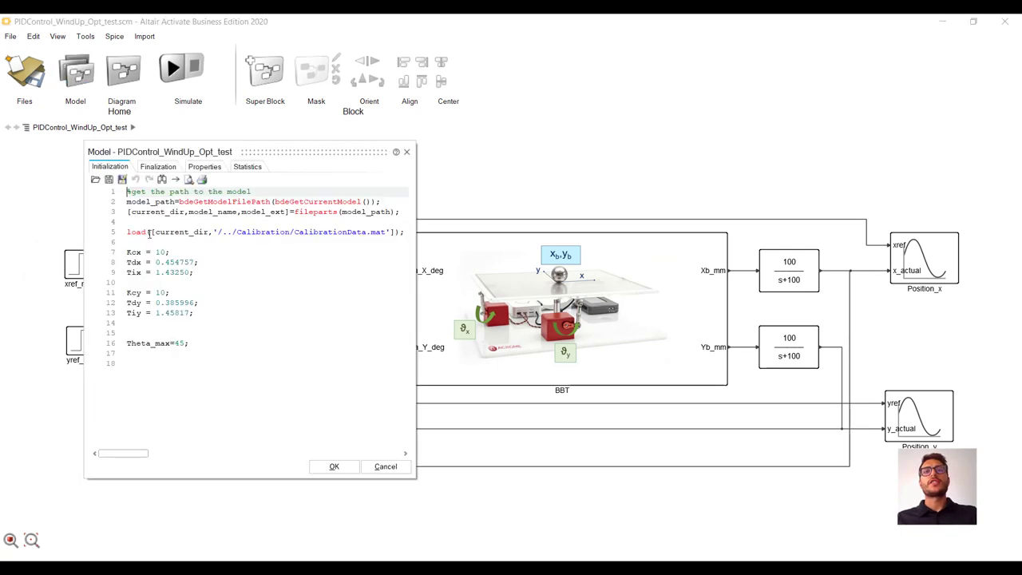
{"action": "left_click", "coordinate": [333, 467]}
{"action": "left_click", "coordinate": [173, 68]}
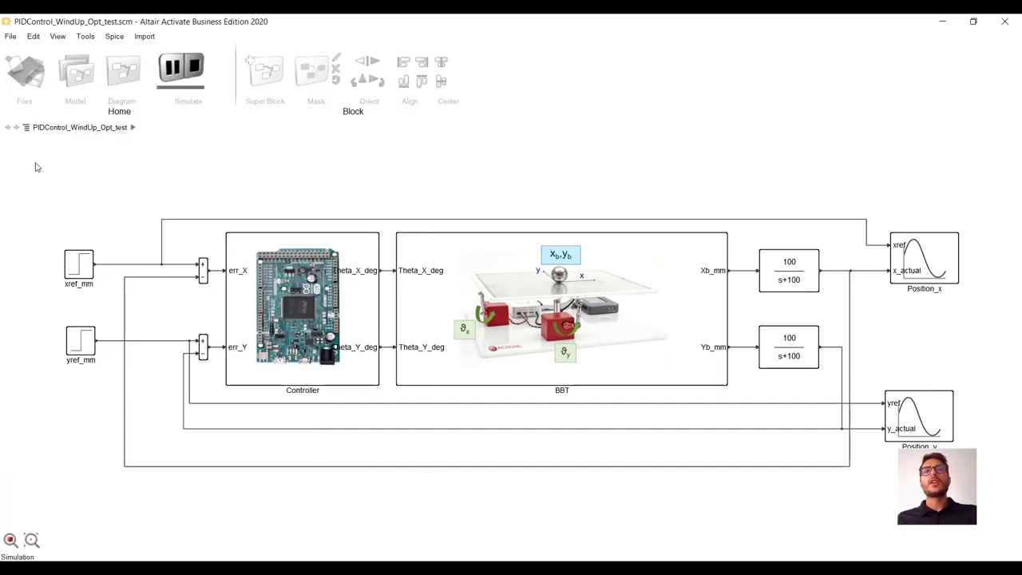